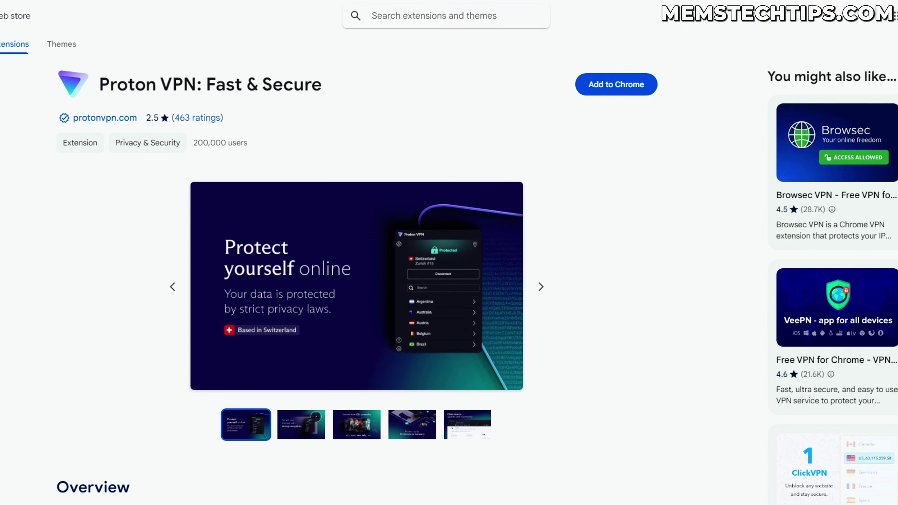
# Skim the memstechtips ProtonVPN guide, then return to the Proton VPN Chrome Web Store listing
pyautogui.click(394, 22)
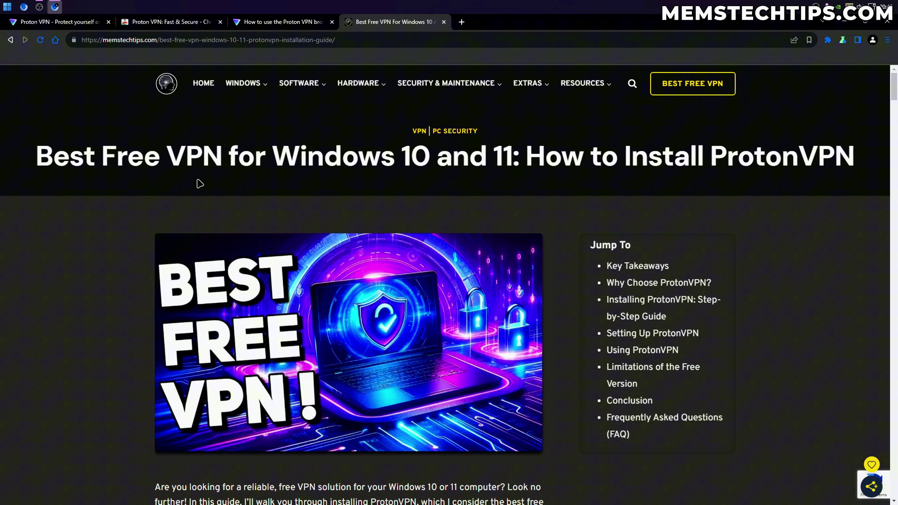
pyautogui.scroll(-10, 551, 205)
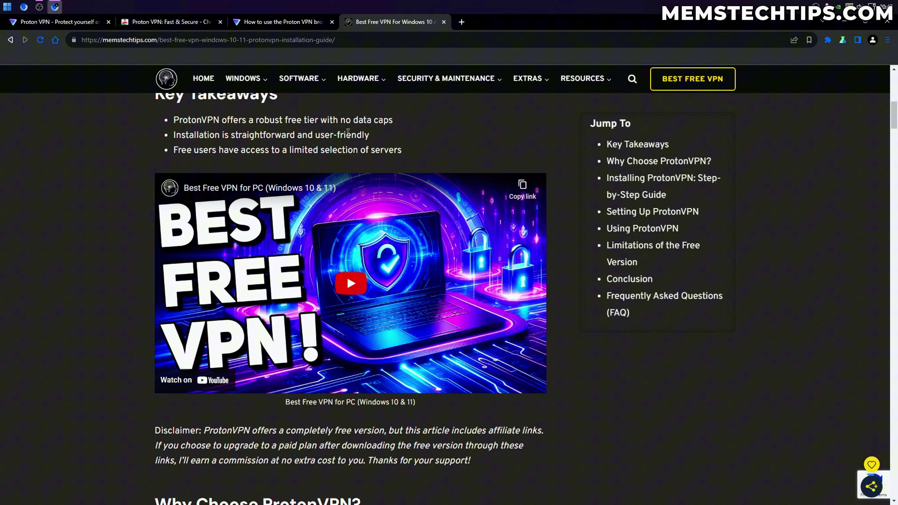
pyautogui.click(172, 22)
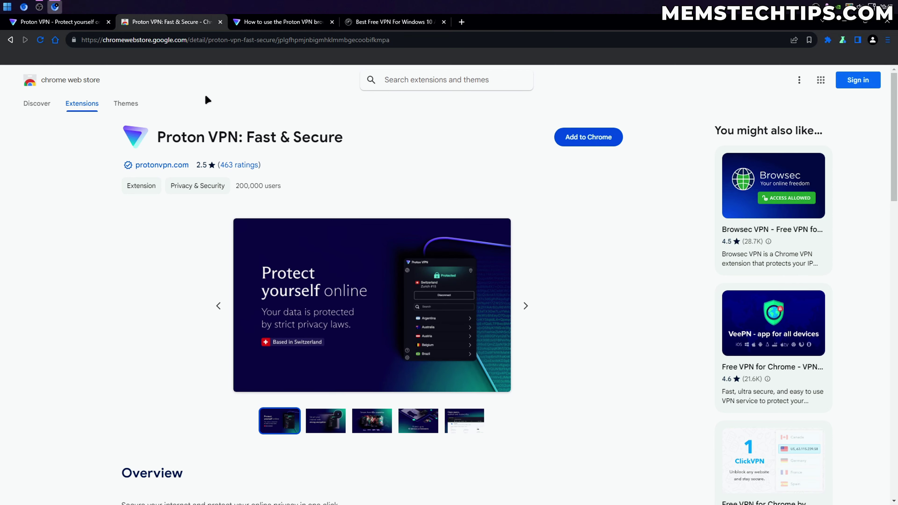
# On the Proton VPN best free VPN page, jump to pricing and pick the Proton Free plan
pyautogui.click(70, 23)
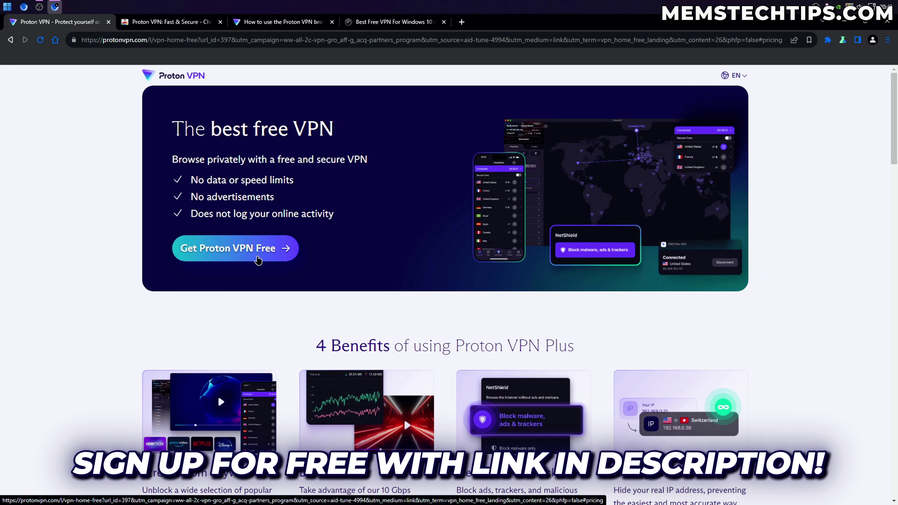
pyautogui.click(230, 250)
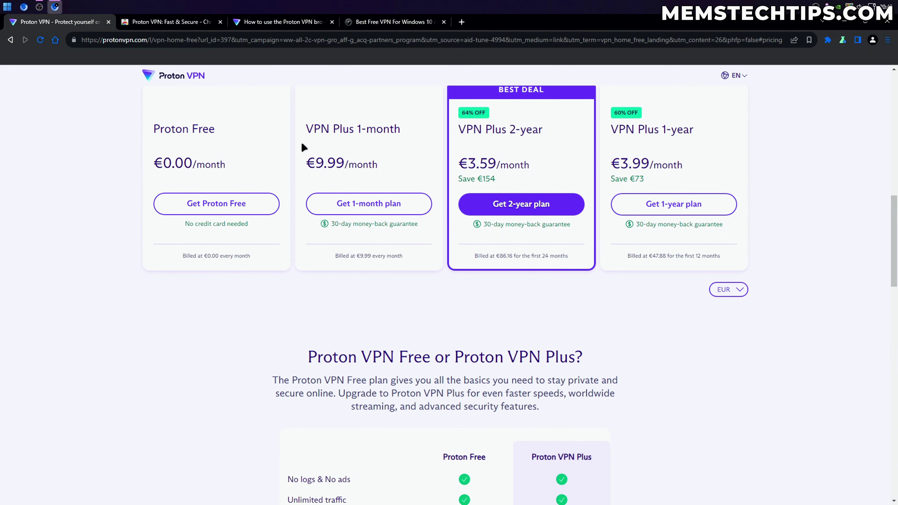
pyautogui.moveTo(155, 129); pyautogui.dragTo(253, 137)
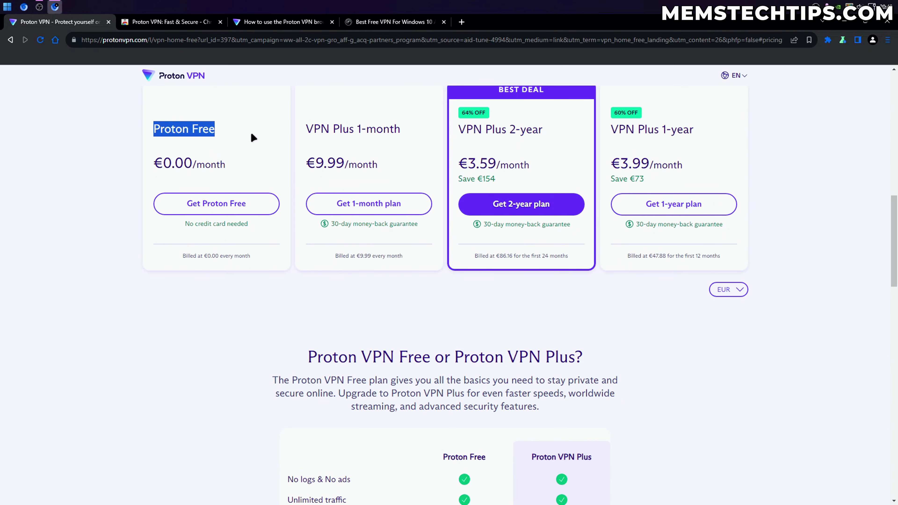
pyautogui.click(211, 203)
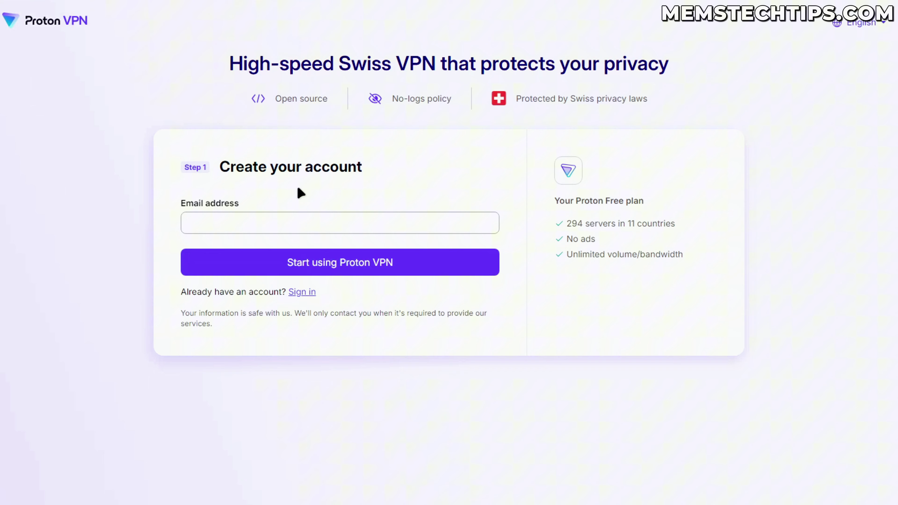
# Sign up with your email address and set your own account password instead of a generated one
pyautogui.click(262, 227)
pyautogui.hotkey('ctrl', 'v')
pyautogui.click(457, 271)
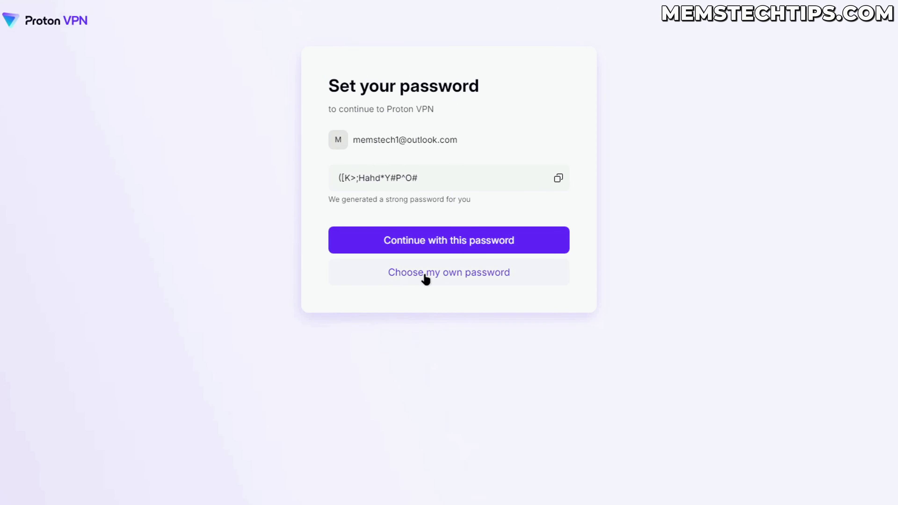
pyautogui.click(449, 273)
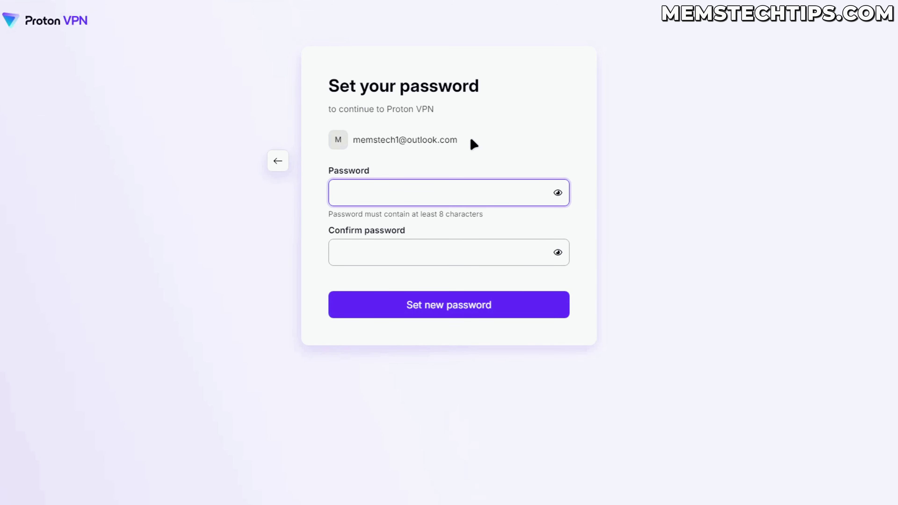
pyautogui.write('•••••••')
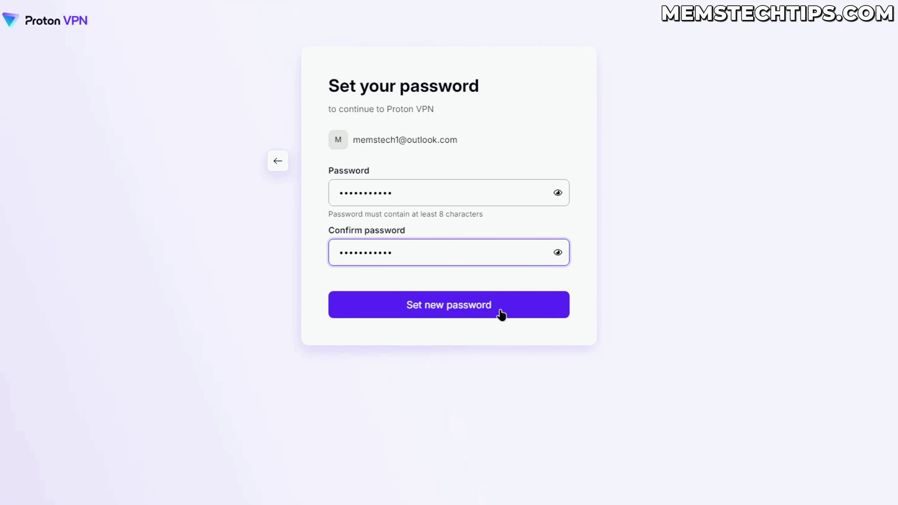
pyautogui.click(502, 314)
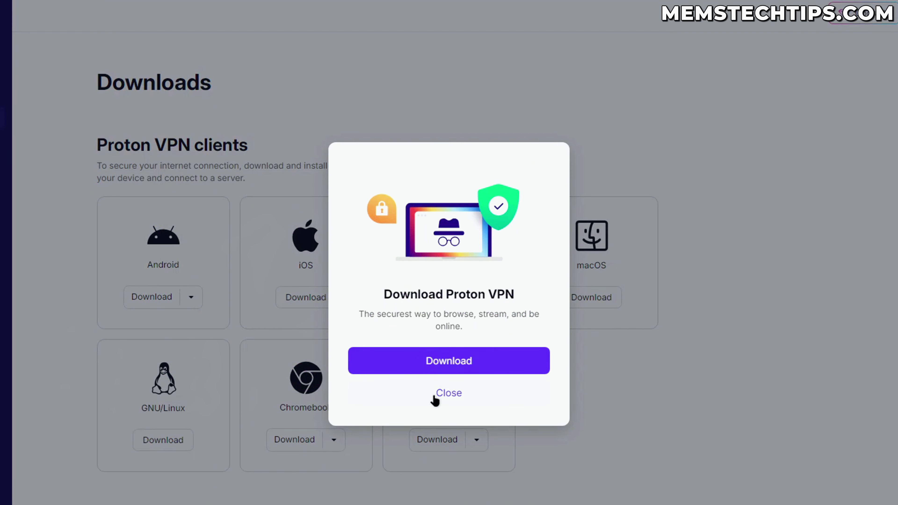
# Close the download prompt and add the Proton VPN: Fast & Secure extension to Thorium
pyautogui.click(452, 395)
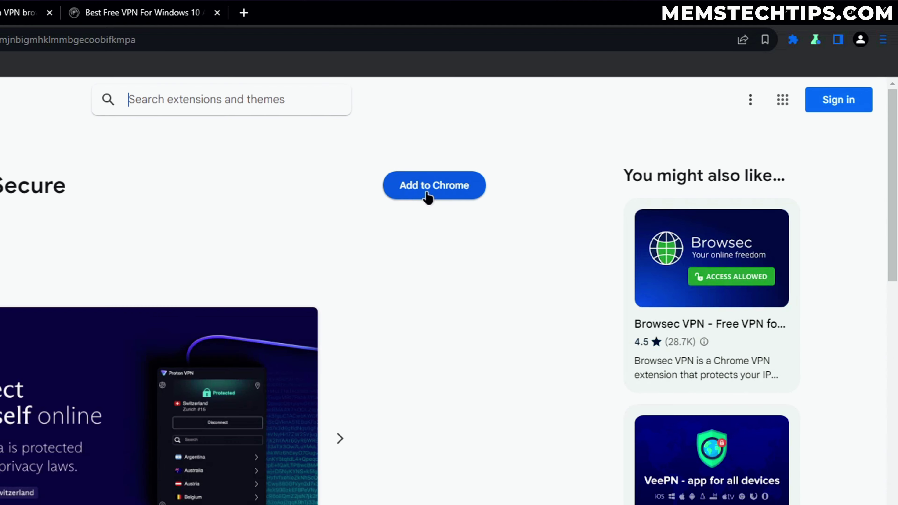
pyautogui.click(427, 194)
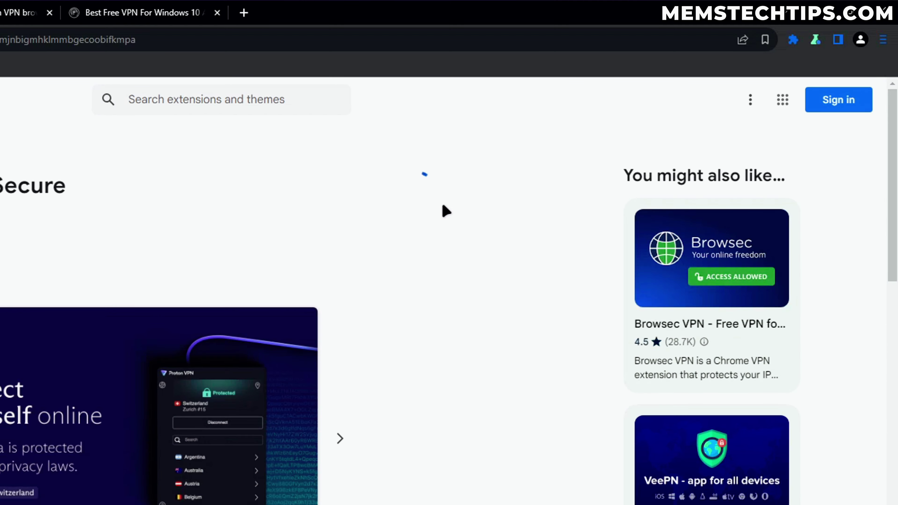
pyautogui.click(247, 199)
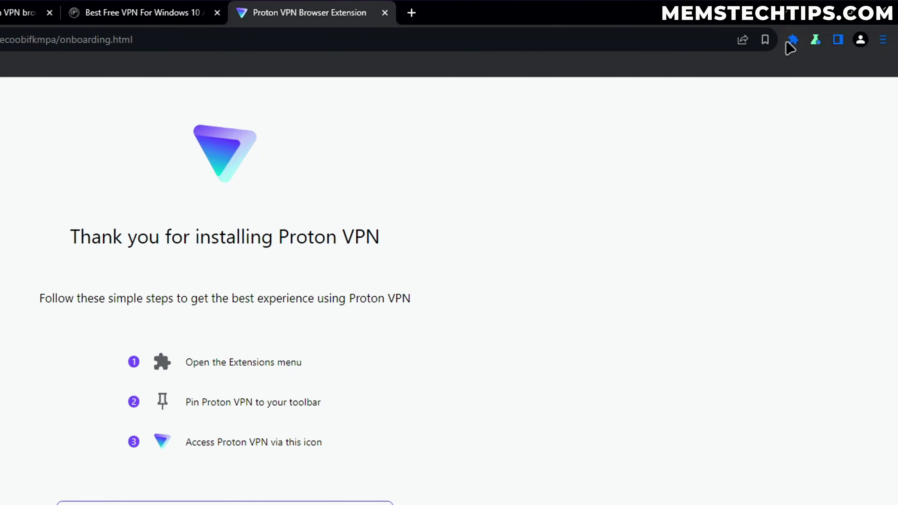
# In the Proton VPN extension details, turn on Pin to toolbar and Allow in Incognito
pyautogui.click(793, 40)
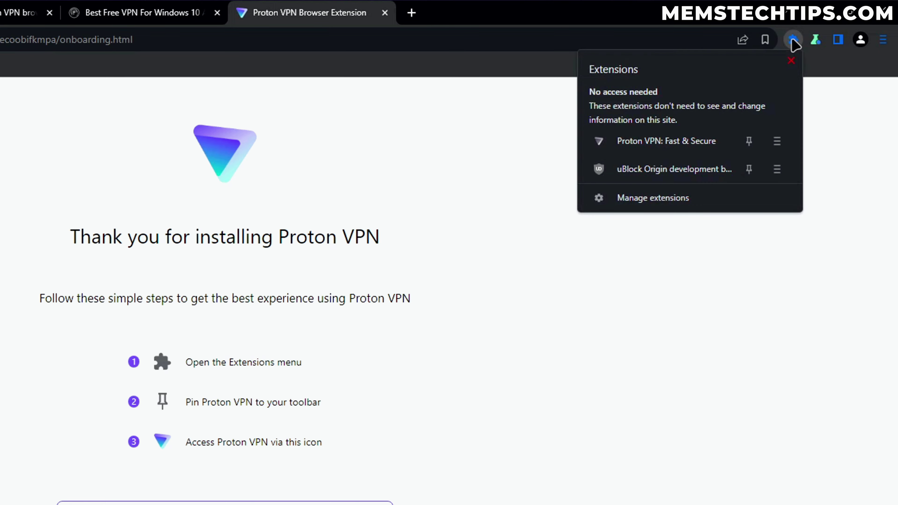
pyautogui.click(664, 200)
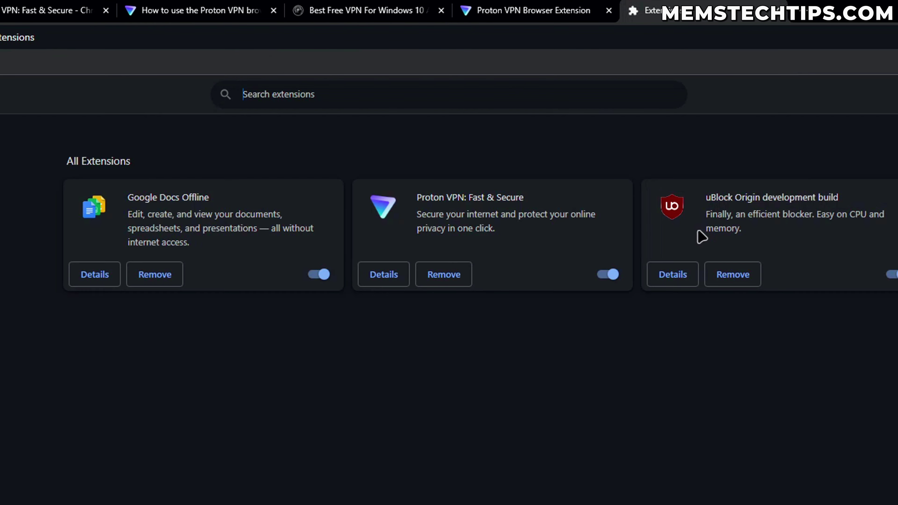
pyautogui.moveTo(418, 197); pyautogui.dragTo(518, 197)
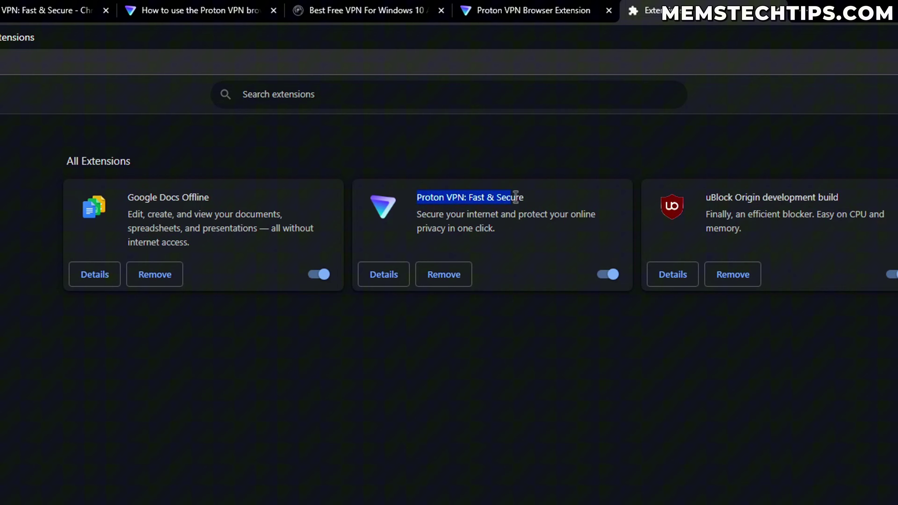
pyautogui.click(563, 278)
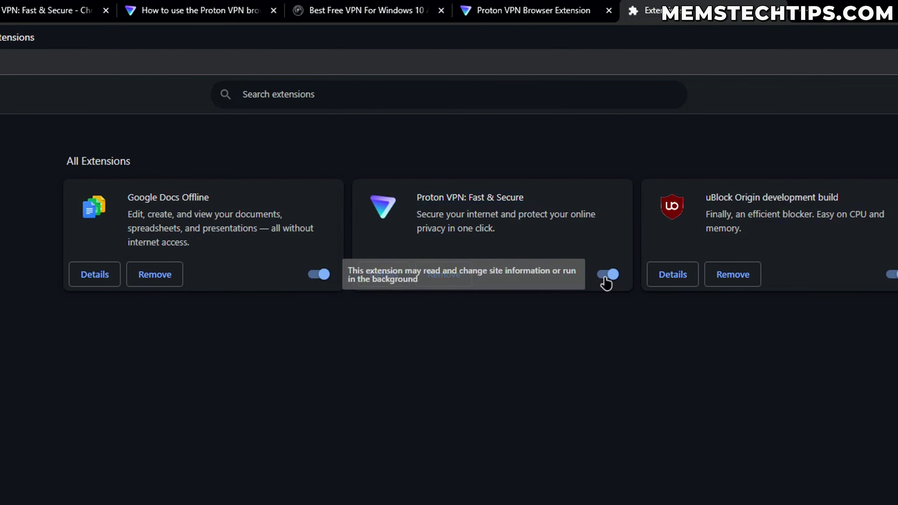
pyautogui.click(387, 281)
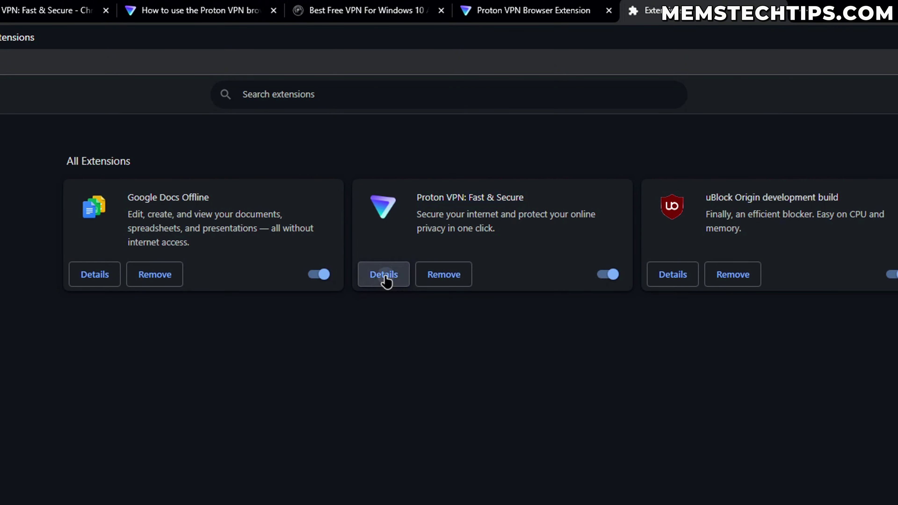
pyautogui.scroll(-1, 588, 45)
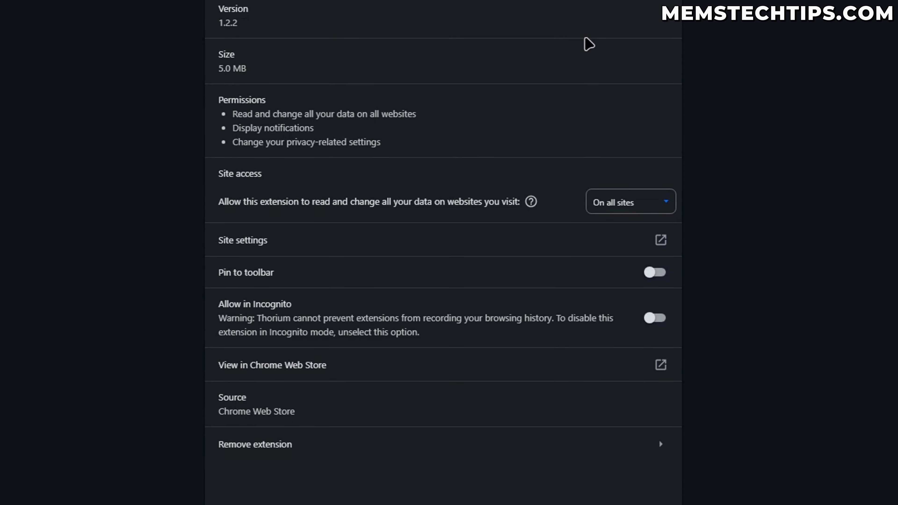
pyautogui.click(656, 273)
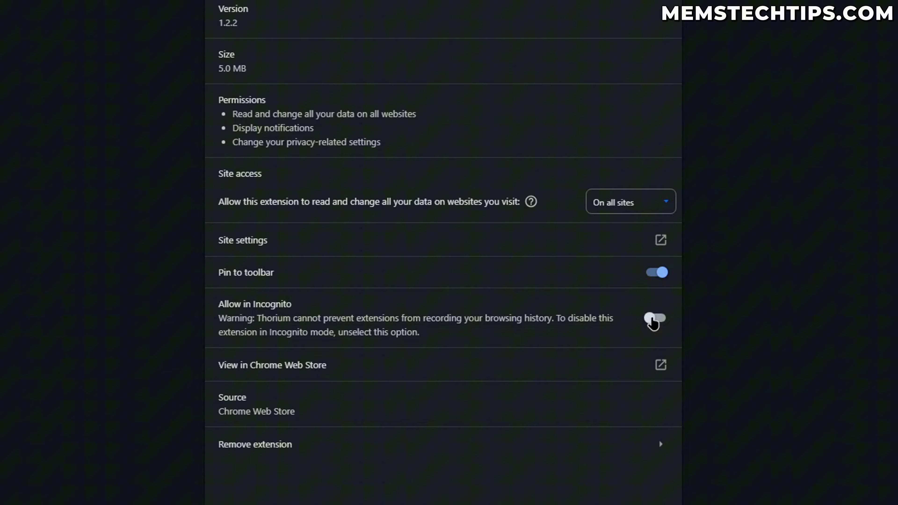
pyautogui.click(652, 323)
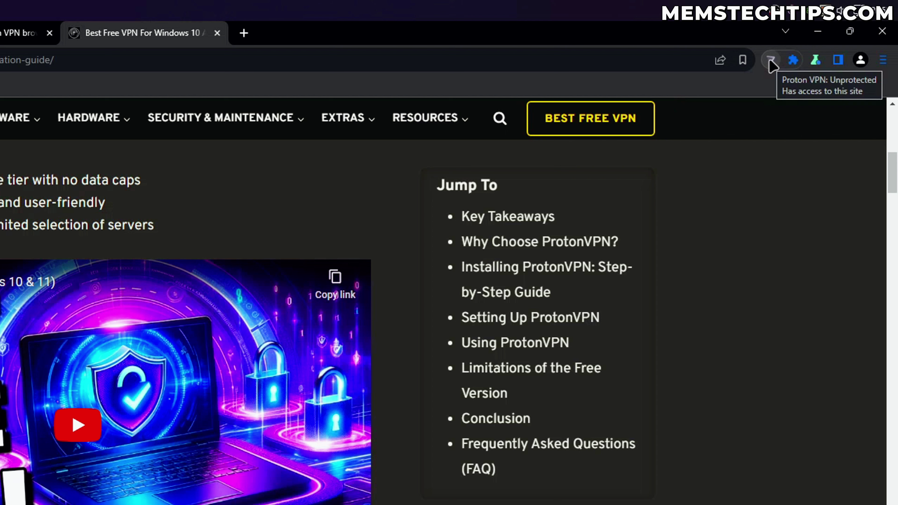
# Sign in to the extension with the account email and password, with Keep me signed in ticked
pyautogui.click(771, 61)
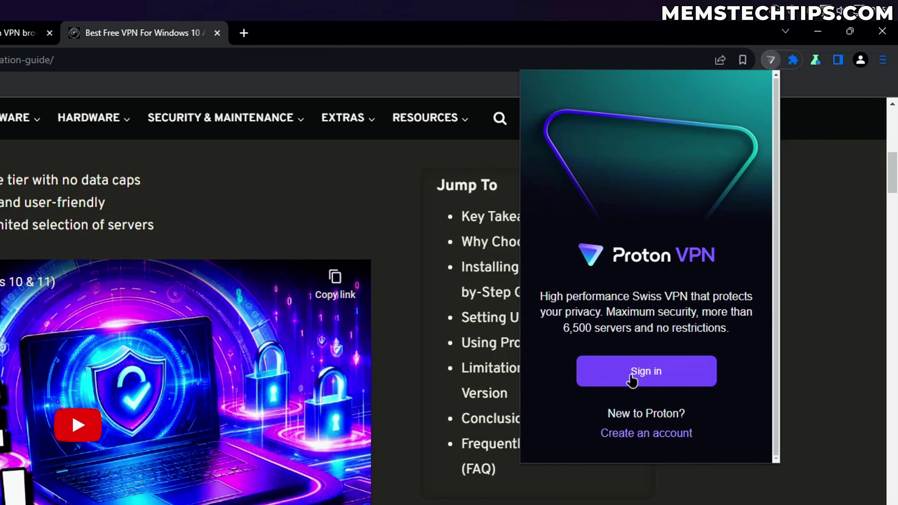
pyautogui.click(665, 373)
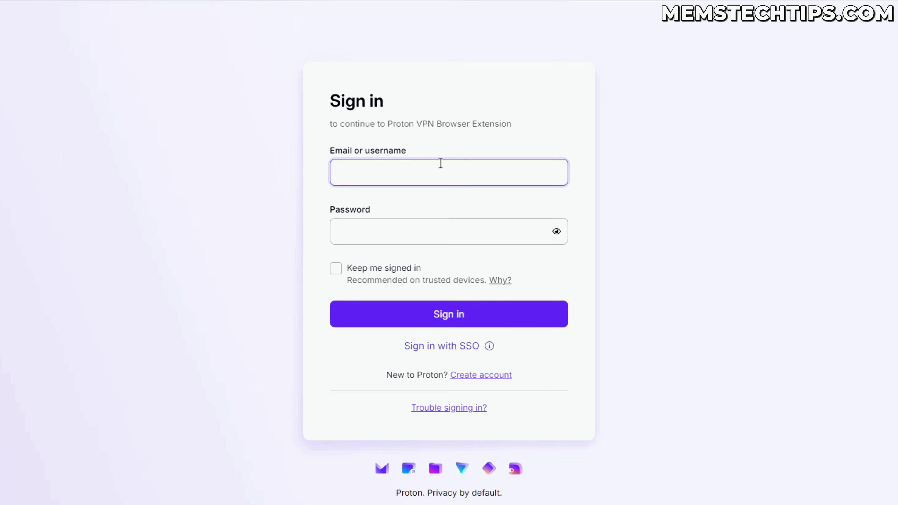
pyautogui.press('Tab')
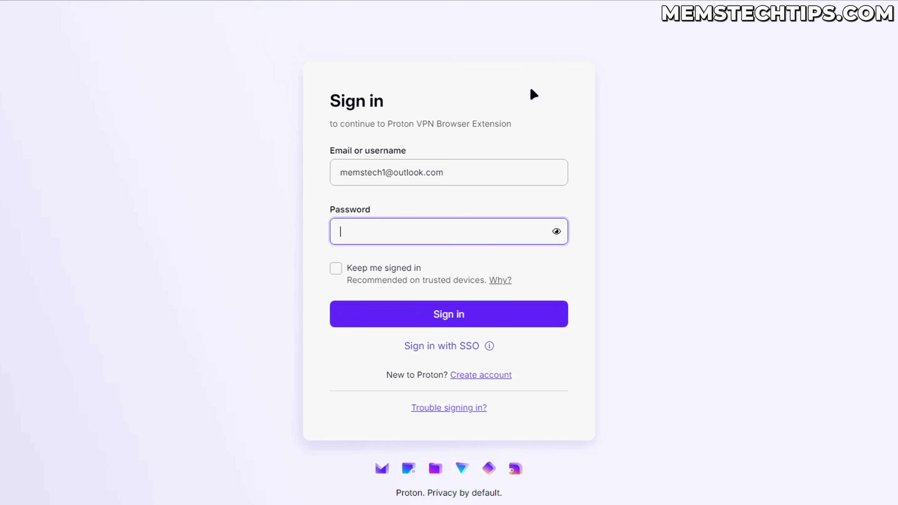
pyautogui.write('***********')
pyautogui.click(335, 268)
pyautogui.click(474, 316)
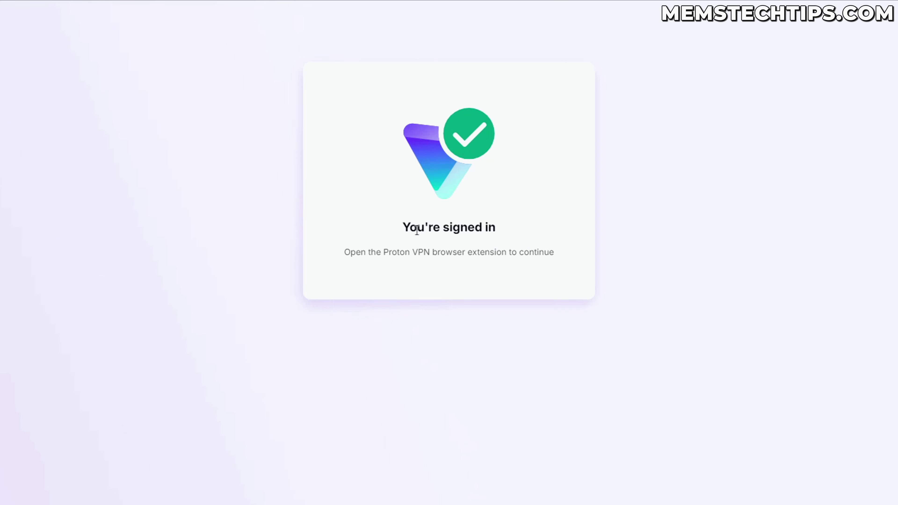
pyautogui.moveTo(403, 228); pyautogui.dragTo(535, 229)
pyautogui.click(535, 229)
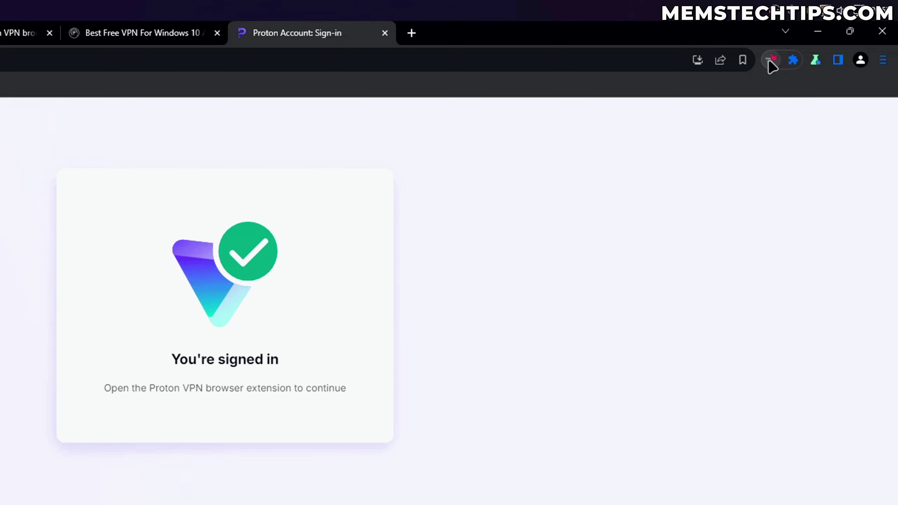
# Connect the extension to the fastest free server, Netherlands Amsterdam NL-FREE#212070, then close the panel
pyautogui.click(769, 63)
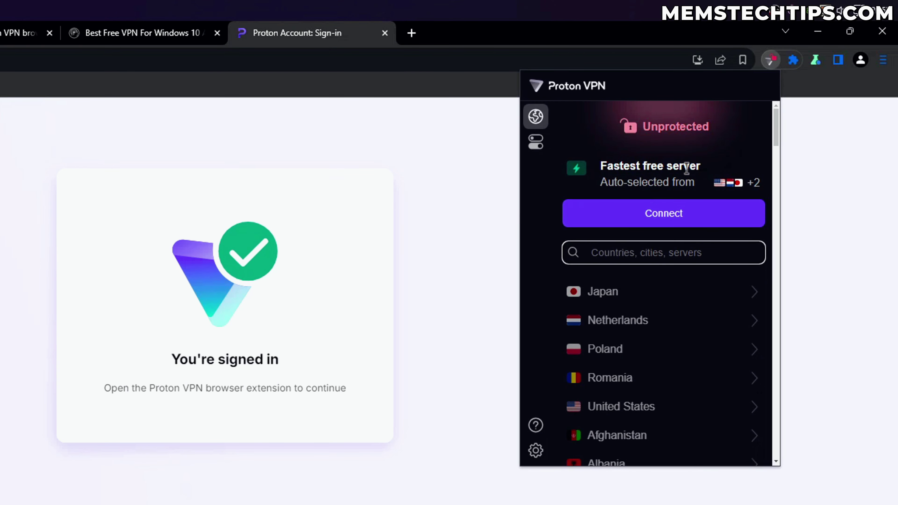
pyautogui.click(673, 213)
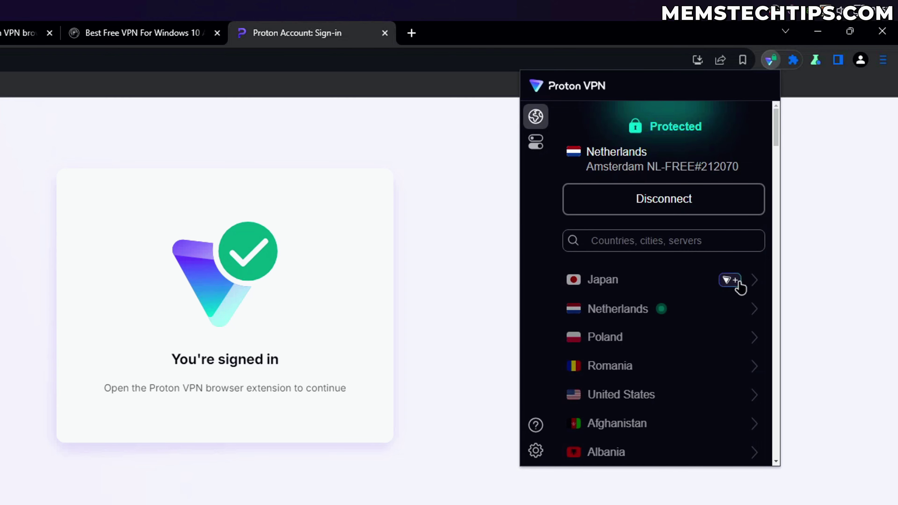
pyautogui.scroll(-5, 662, 354)
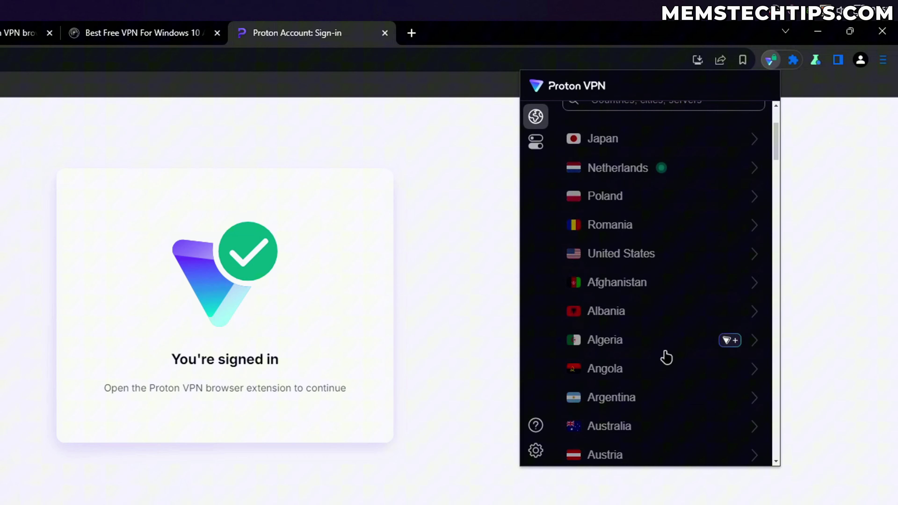
pyautogui.scroll(5, 677, 359)
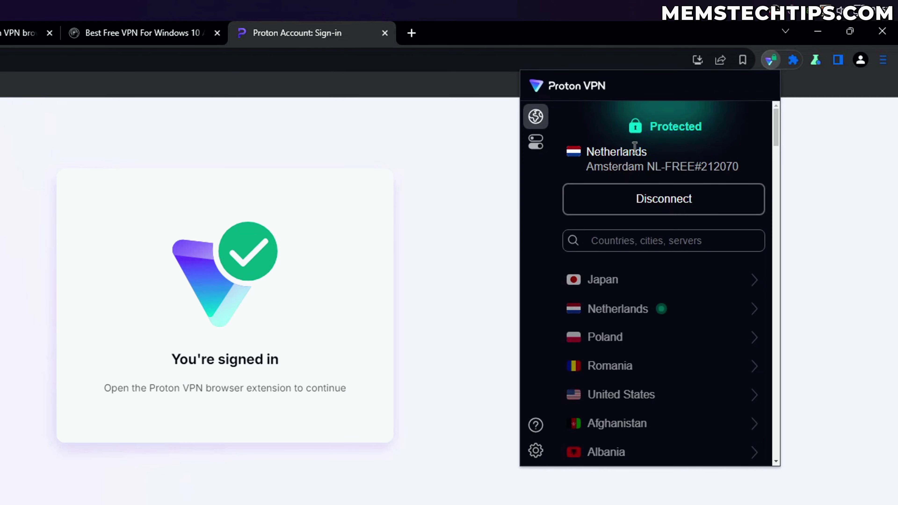
pyautogui.click(275, 42)
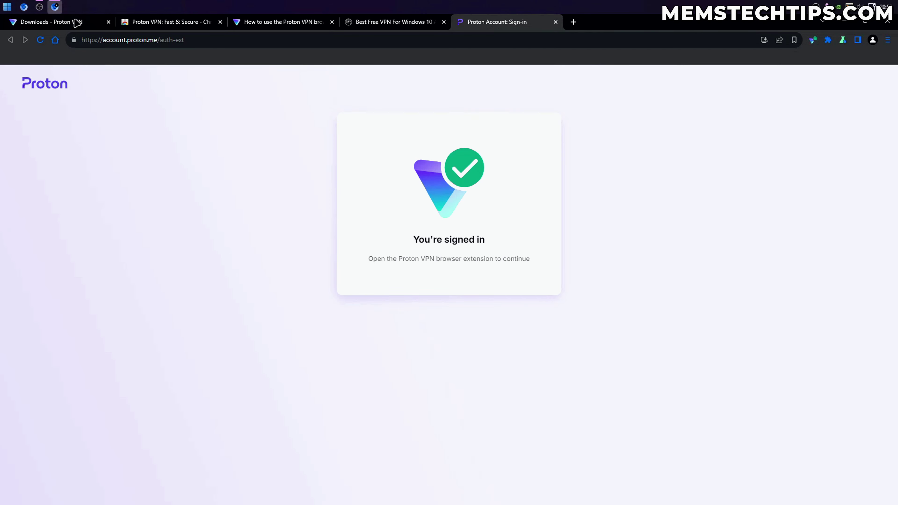
# Go from the Downloads page to the Proton VPN best free VPN homepage
pyautogui.click(77, 22)
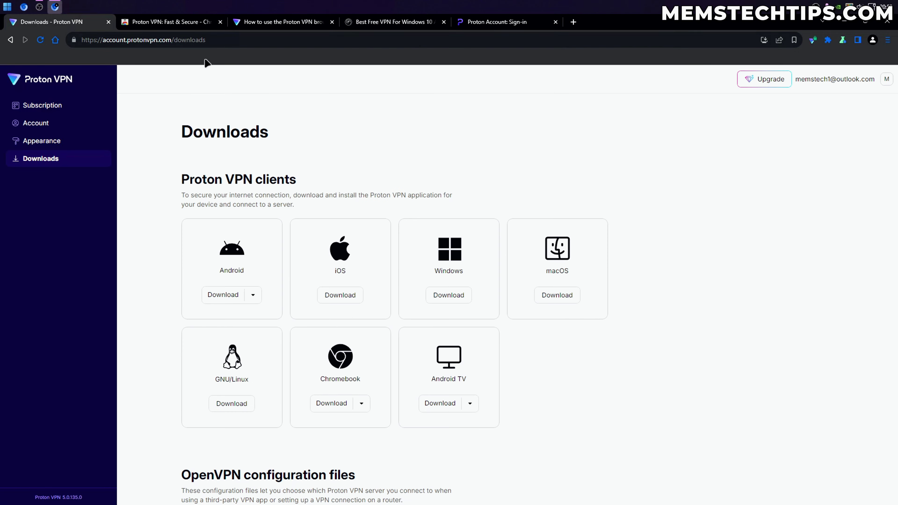
pyautogui.click(64, 86)
pyautogui.scroll(10, 191, 114)
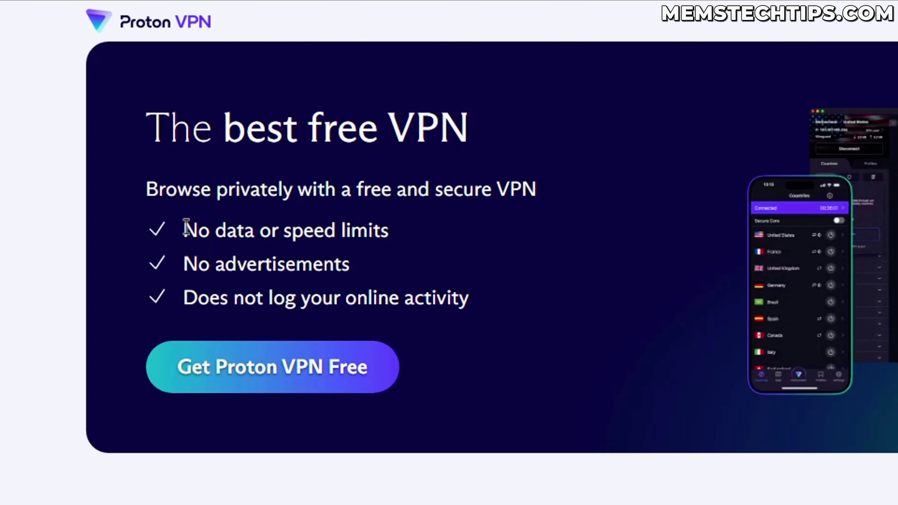
# Highlight the no data/speed limits, no ads and no logging promises, then show the extension's Protected status
pyautogui.moveTo(192, 179); pyautogui.dragTo(312, 182)
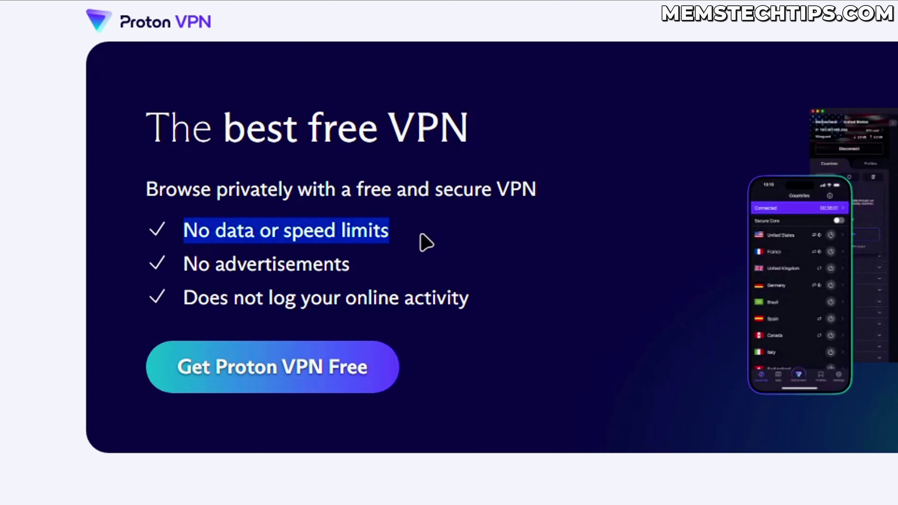
pyautogui.click(311, 181)
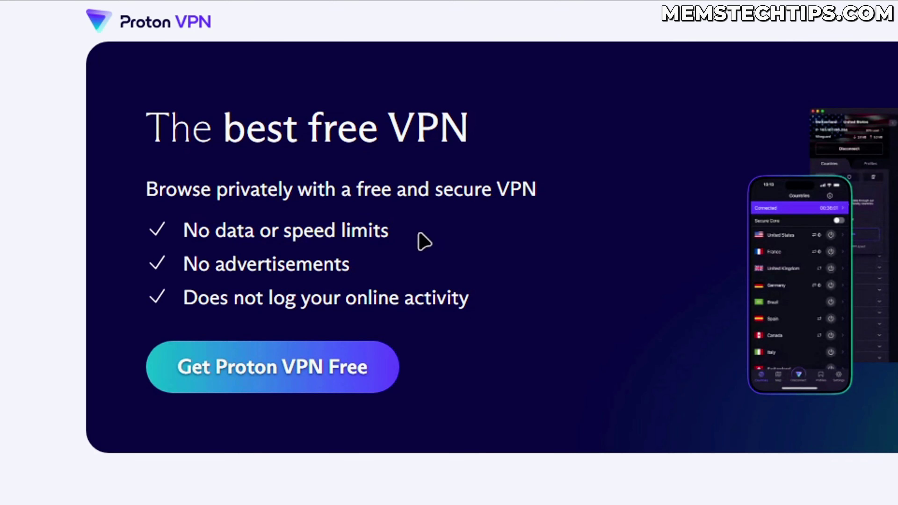
pyautogui.moveTo(188, 261); pyautogui.dragTo(359, 267)
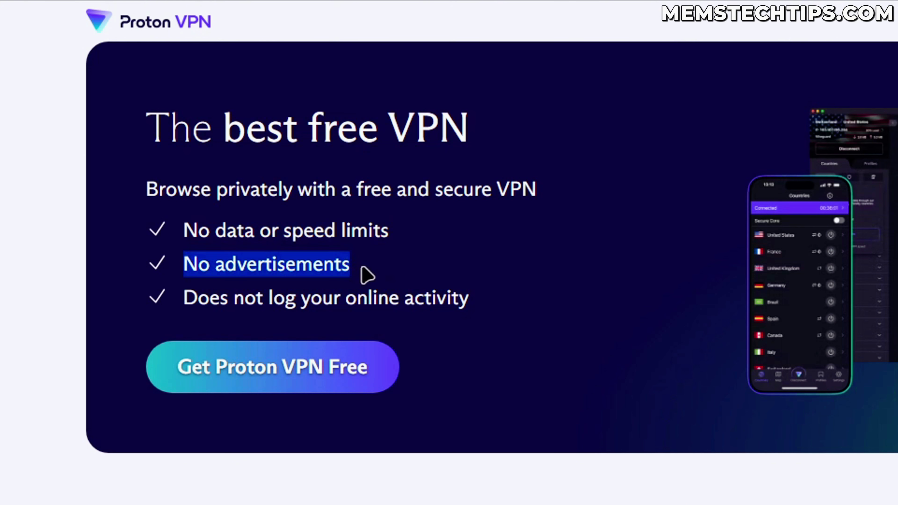
pyautogui.click(266, 287)
pyautogui.moveTo(181, 303); pyautogui.dragTo(486, 304)
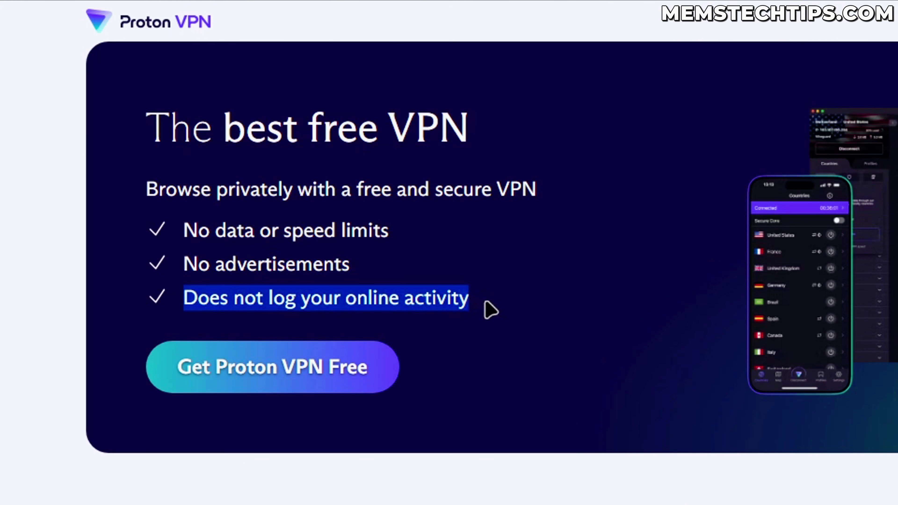
pyautogui.click(492, 310)
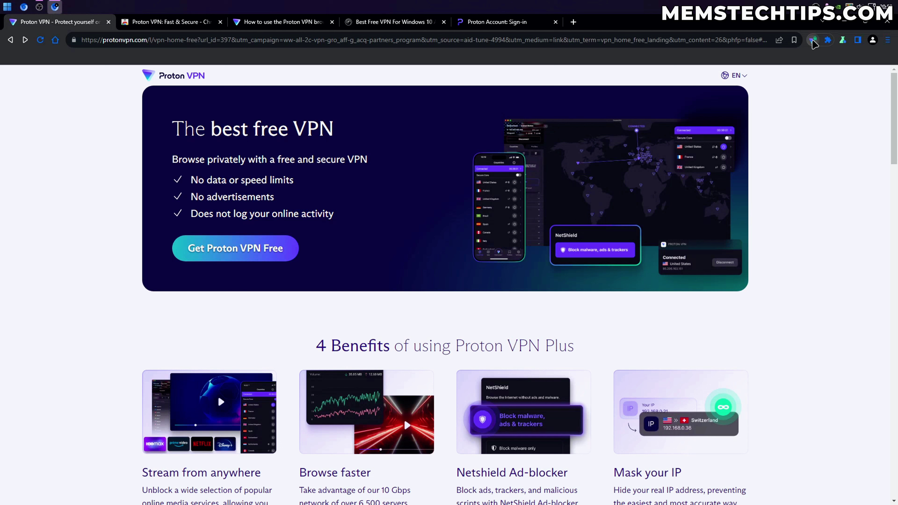
pyautogui.click(814, 39)
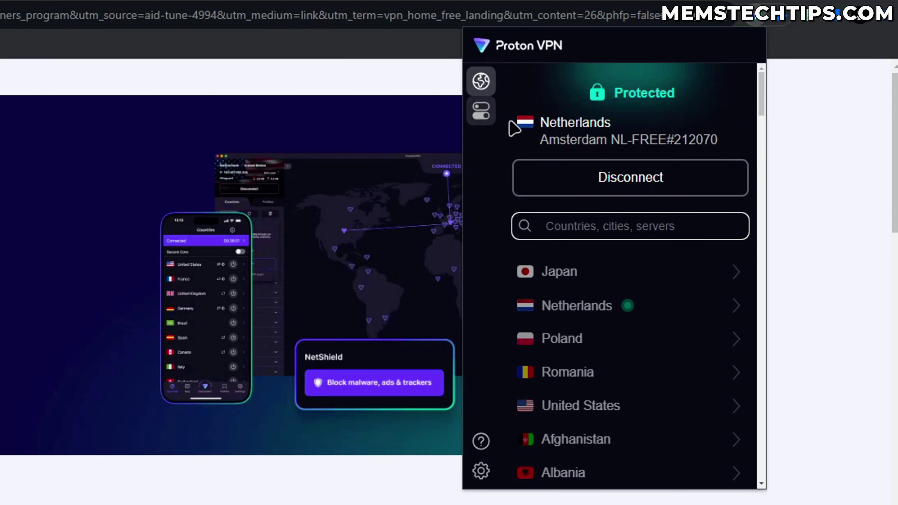
# Look over the VPN Features list, including the Secure Core upgrade offer
pyautogui.click(657, 96)
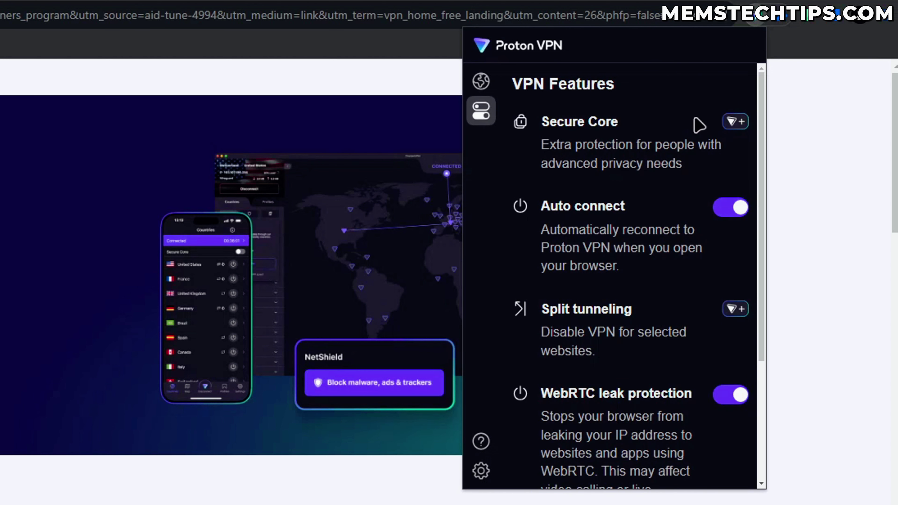
pyautogui.click(736, 123)
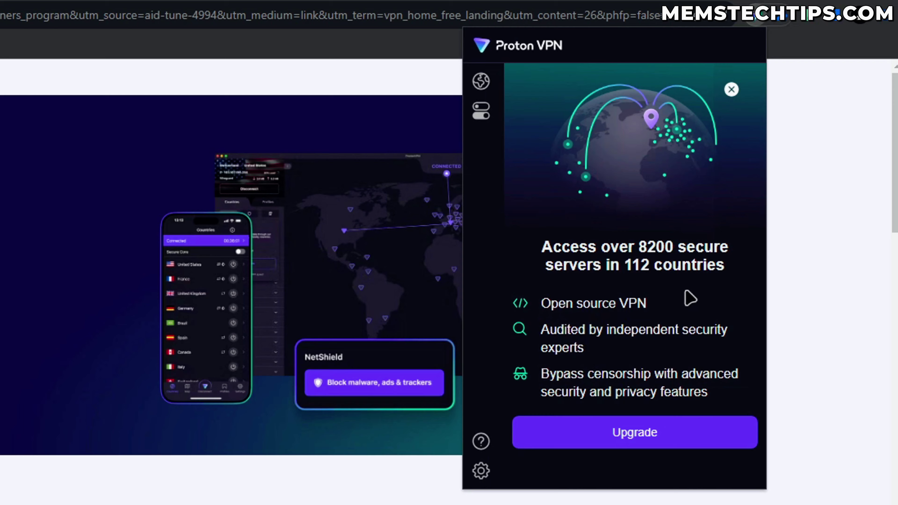
pyautogui.click(731, 89)
pyautogui.scroll(-2, 627, 225)
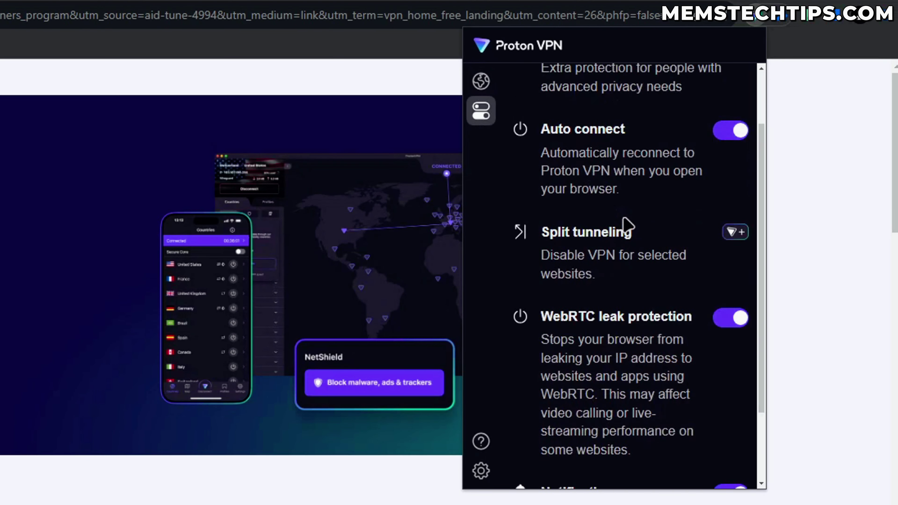
pyautogui.scroll(-2, 624, 221)
pyautogui.scroll(4, 624, 223)
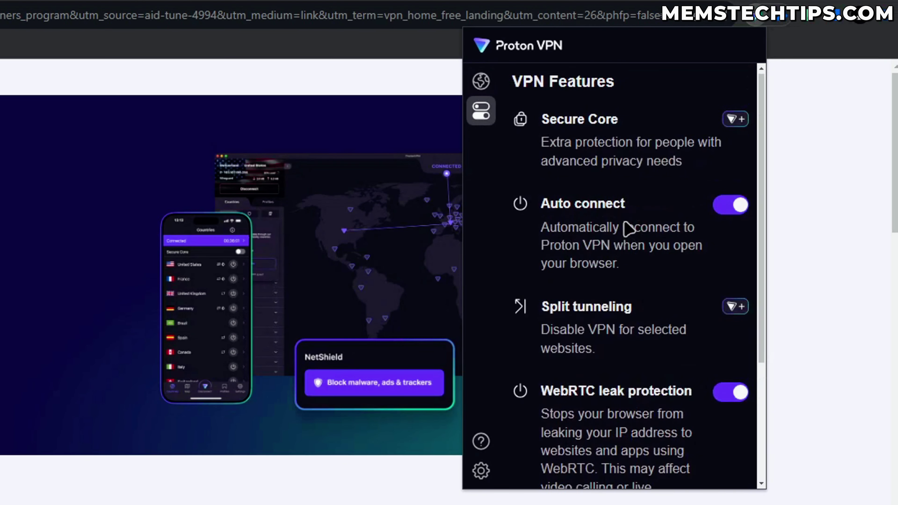
# Return to the connection view and highlight the connected Netherlands server name
pyautogui.click(482, 82)
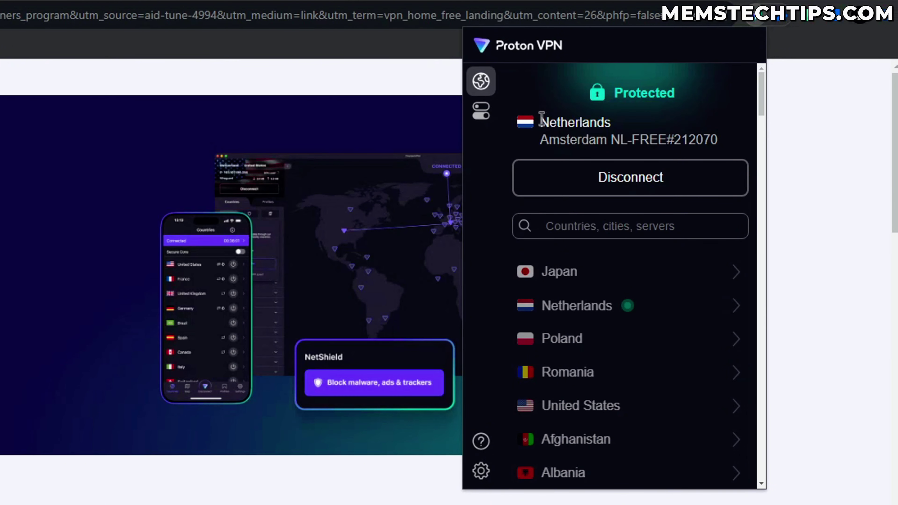
pyautogui.moveTo(541, 119); pyautogui.dragTo(721, 136)
pyautogui.click(725, 141)
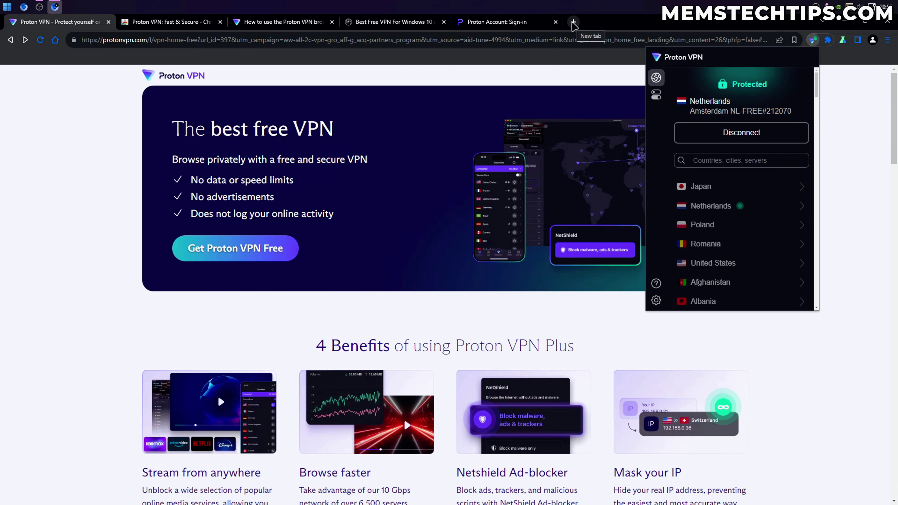
# In a new tab, search Google for 'whats my ip' and dismiss the cookie consent prompt
pyautogui.click(573, 22)
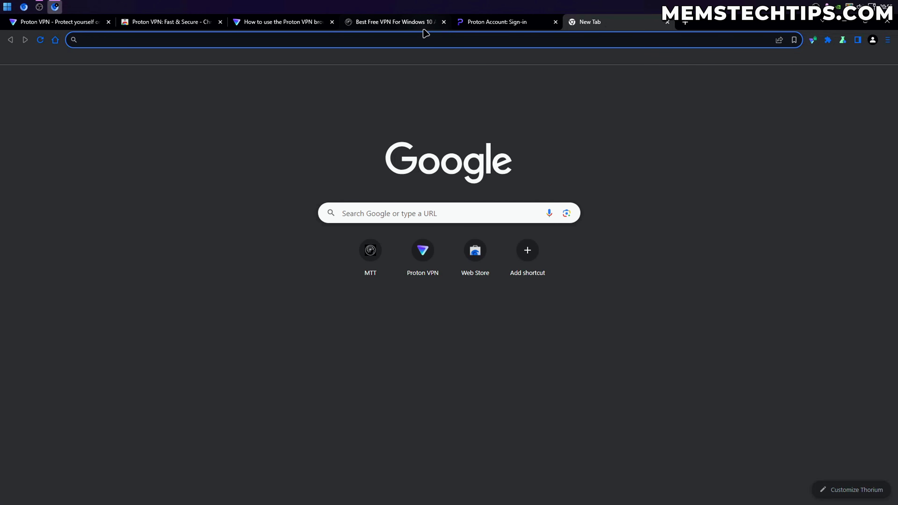
pyautogui.write('whats my ip')
pyautogui.press('Return')
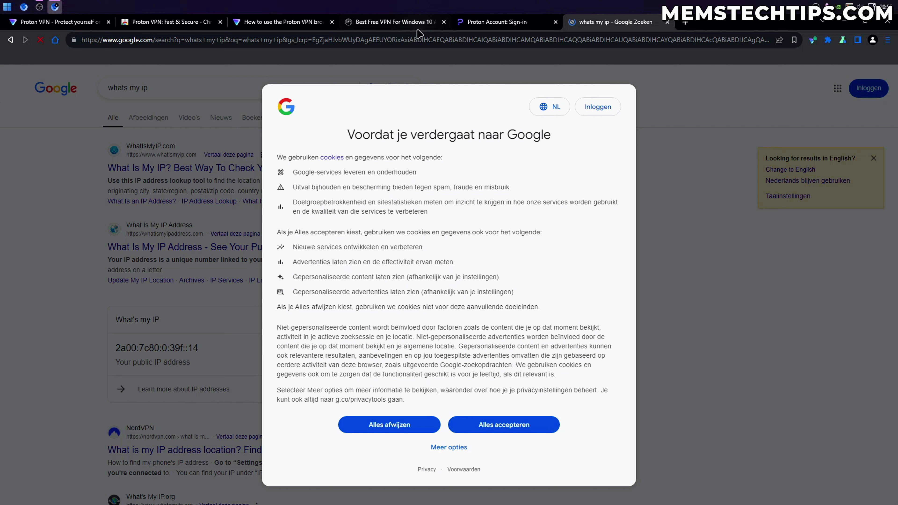
pyautogui.moveTo(349, 134); pyautogui.dragTo(585, 136)
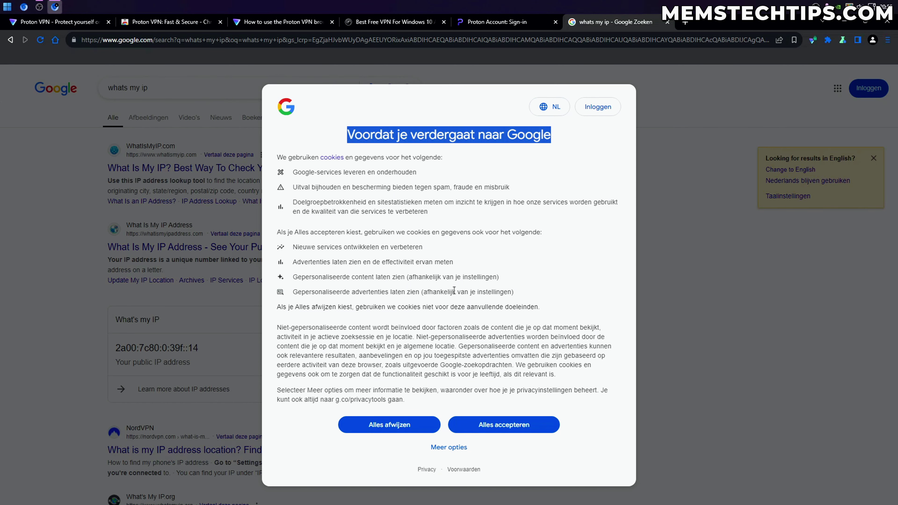
pyautogui.click(389, 424)
# Open WhatIsMyIP.com, note the Naaldwijk, ZH NL location, and check the extension
pyautogui.click(159, 160)
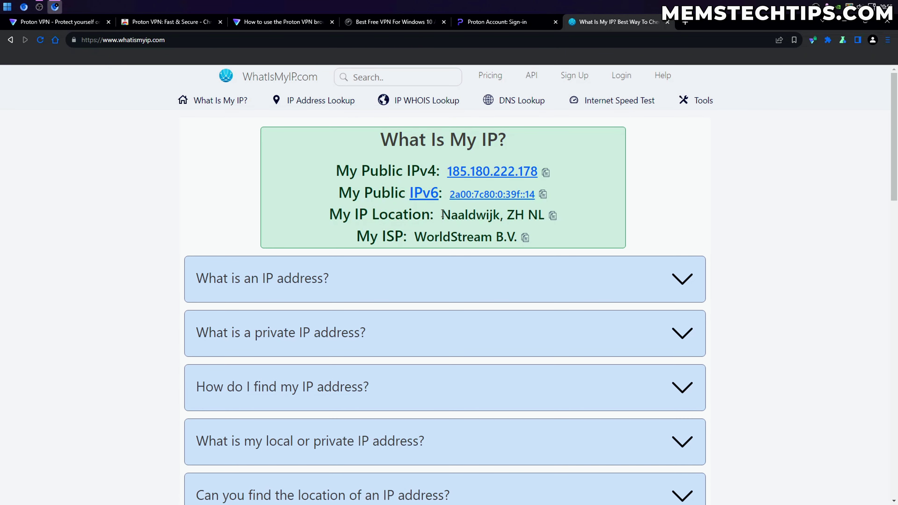
pyautogui.moveTo(442, 214); pyautogui.dragTo(545, 215)
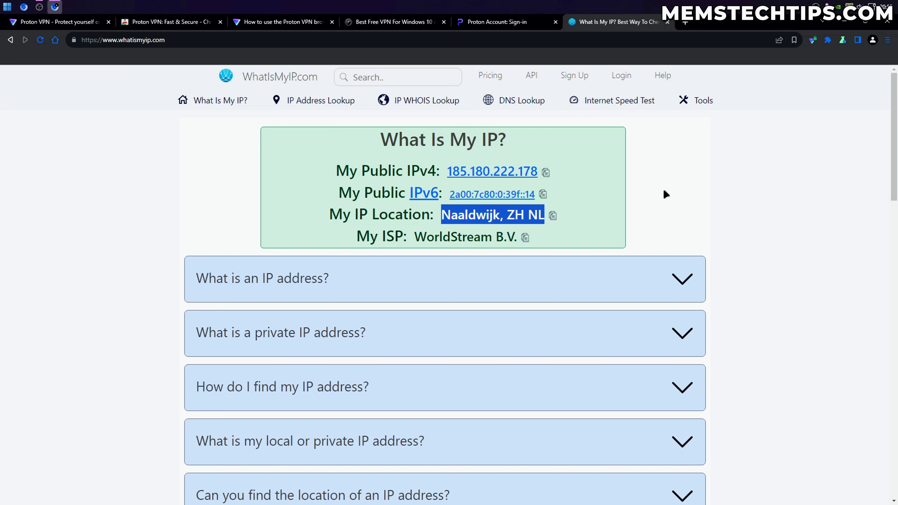
pyautogui.click(813, 39)
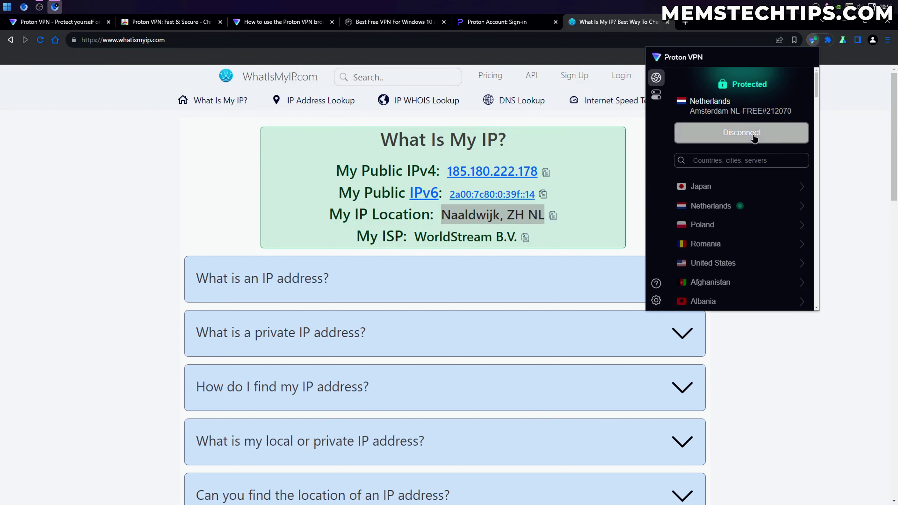
# Disconnect and reconnect the free Amsterdam server, browse the country list, then return to the pricing page
pyautogui.click(777, 135)
pyautogui.click(778, 141)
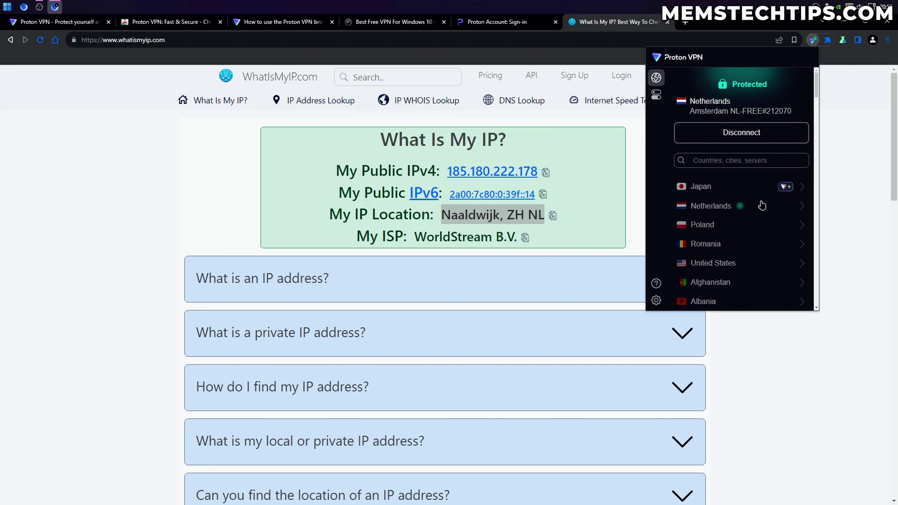
pyautogui.scroll(-5, 775, 198)
pyautogui.scroll(-5, 775, 187)
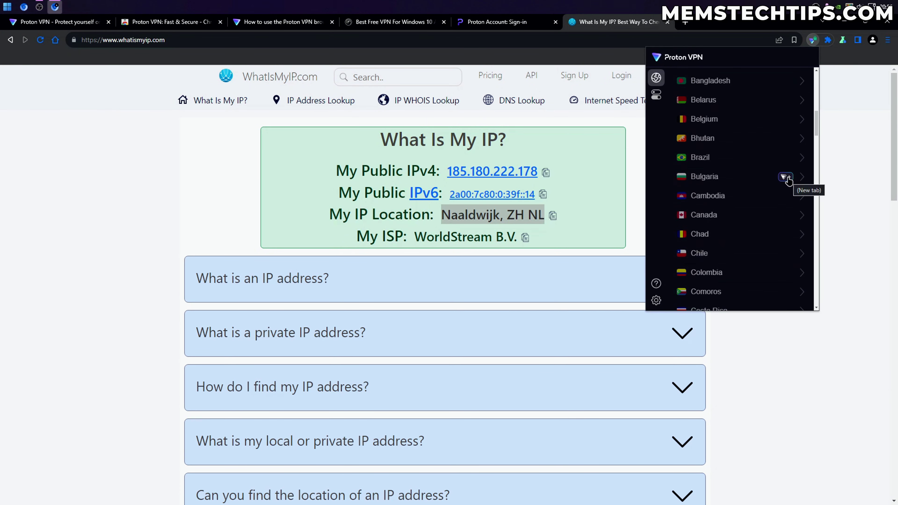
pyautogui.click(785, 157)
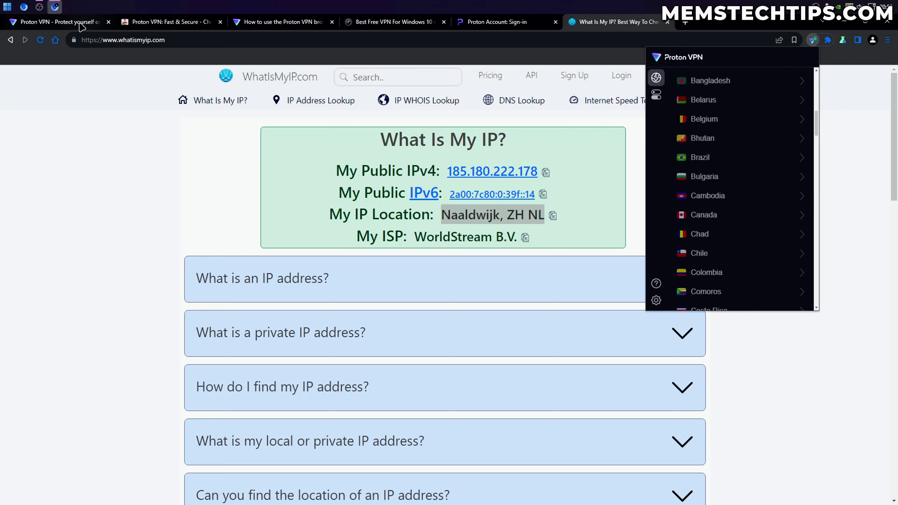
# Scroll to the Proton Free (€0.00) versus VPN Plus pricing cards
pyautogui.scroll(-5, 469, 143)
pyautogui.scroll(-10, 469, 143)
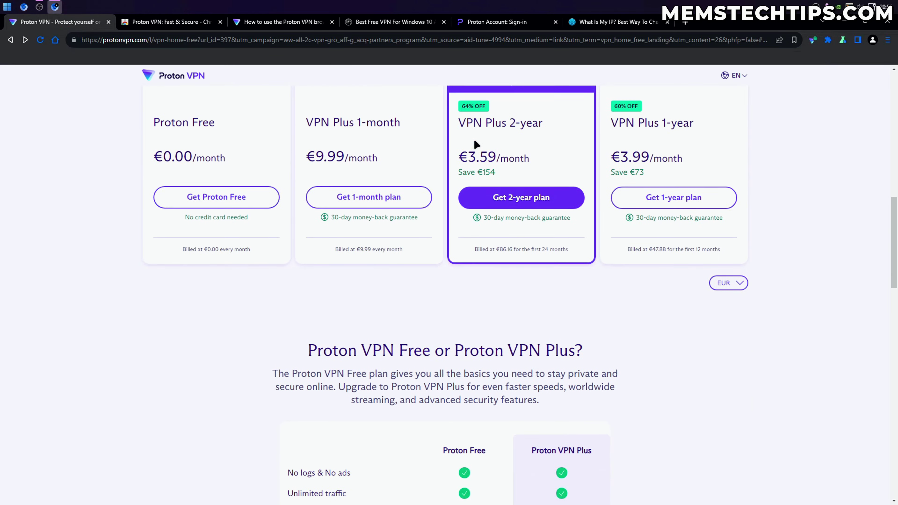
pyautogui.scroll(2, 473, 139)
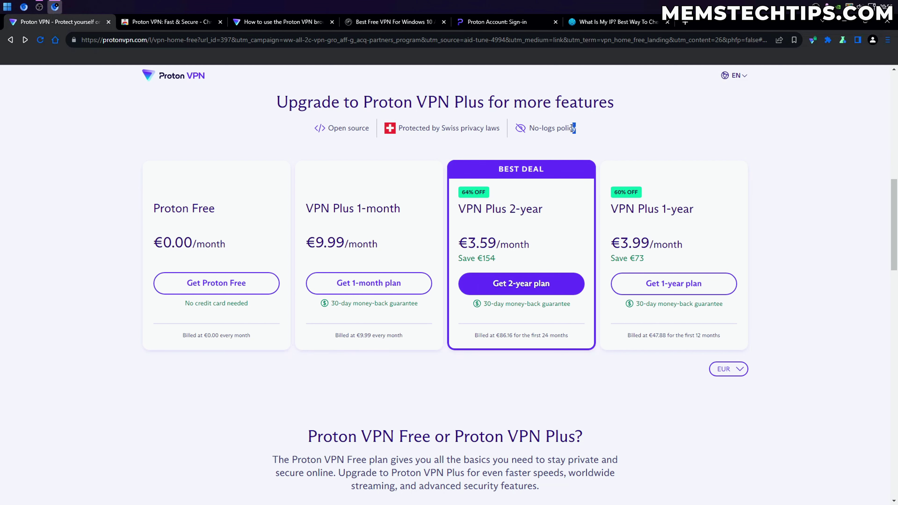
# Briefly highlight the 'No-logs policy' claim, then return to the 'Best Free VPN For Windows 10' article
pyautogui.moveTo(577, 127); pyautogui.dragTo(531, 129)
pyautogui.click(535, 134)
pyautogui.click(389, 24)
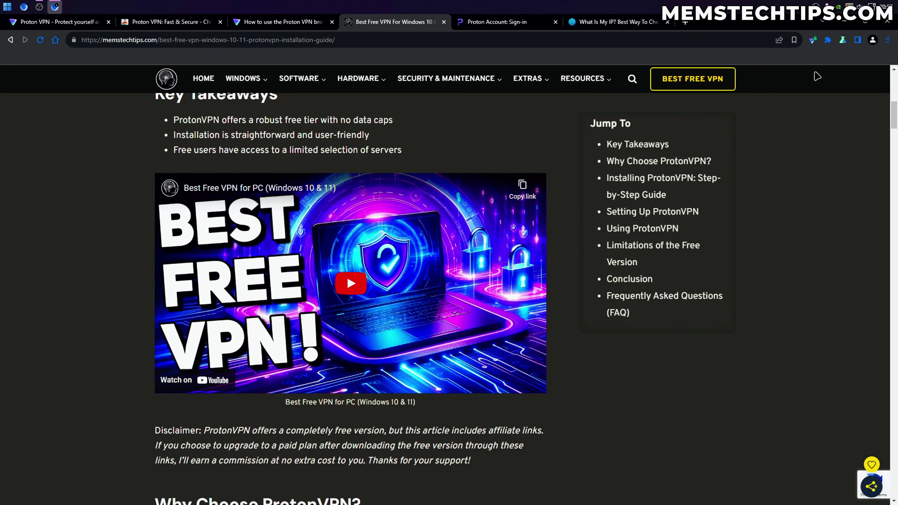
# Open the Proton VPN popup to confirm it is still Protected via Amsterdam NL-FREE#212070
pyautogui.click(813, 40)
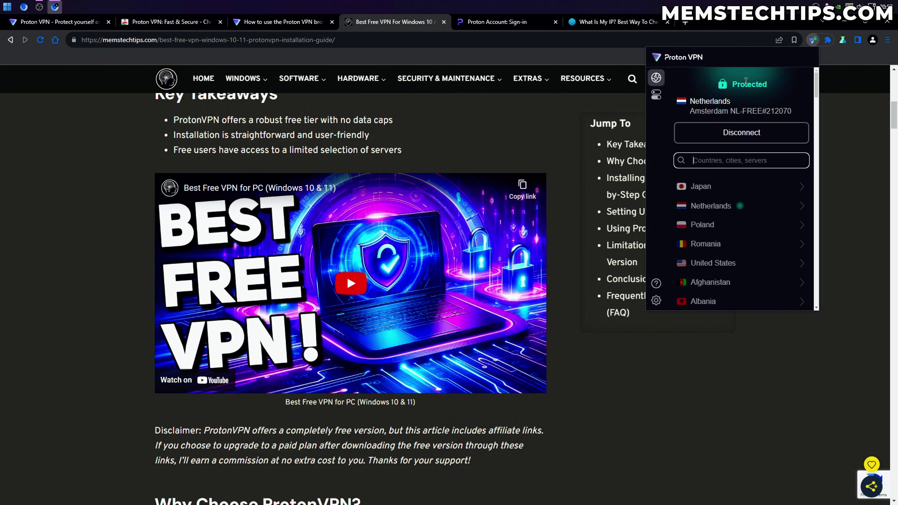